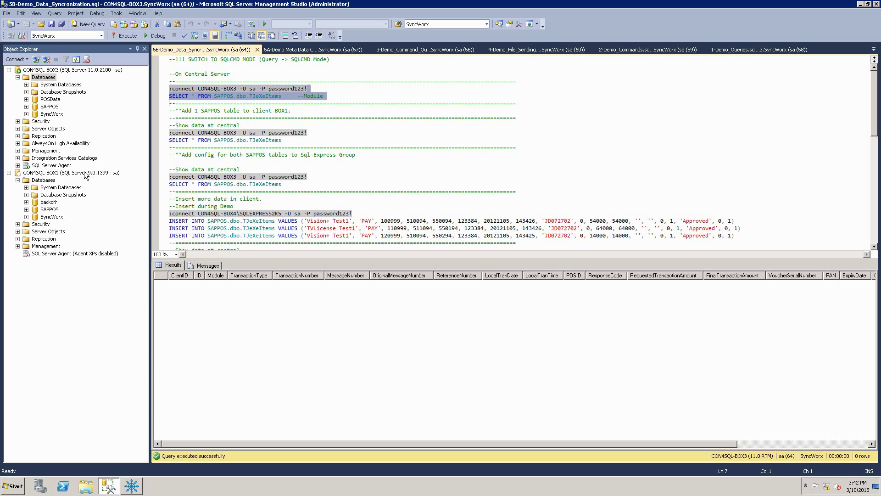
Step: Switch to Conductor4SQL and choose client server CON4SQL-BOX1, database SAPPOS and schema dbo for a new data sync table
{"action": "key", "text": "alt+Tab"}
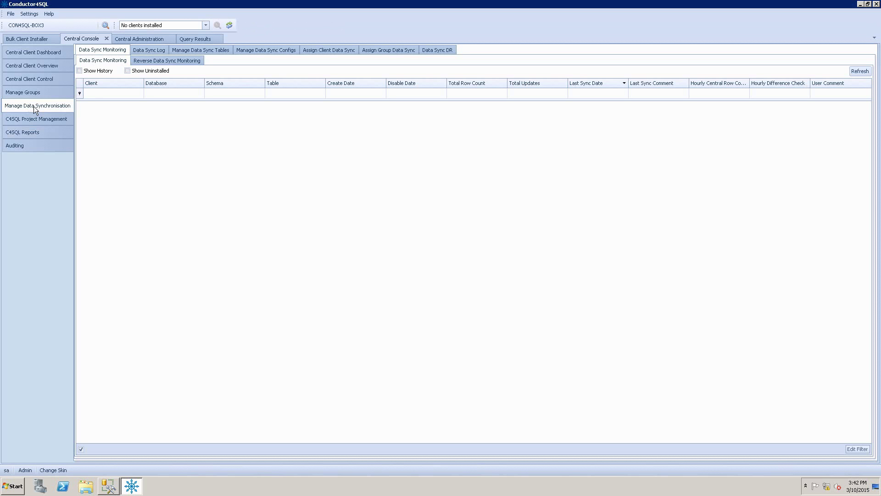
{"action": "left_click", "coordinate": [210, 51]}
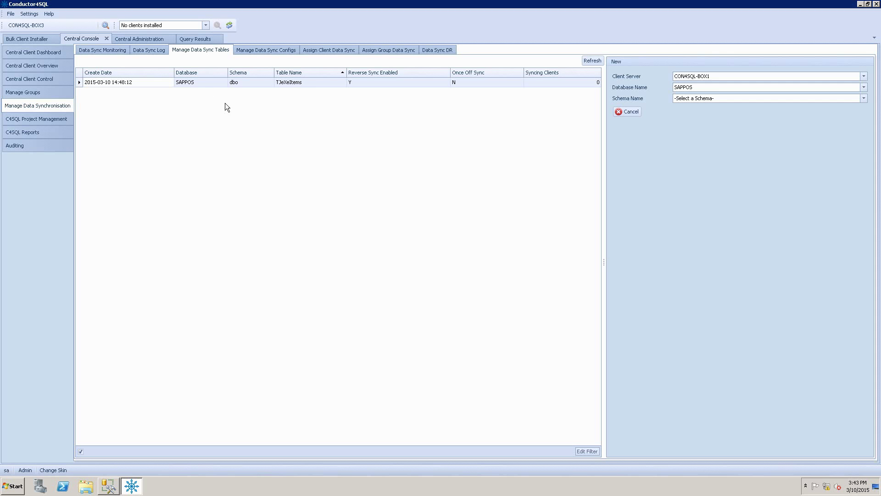
{"action": "left_click", "coordinate": [864, 76]}
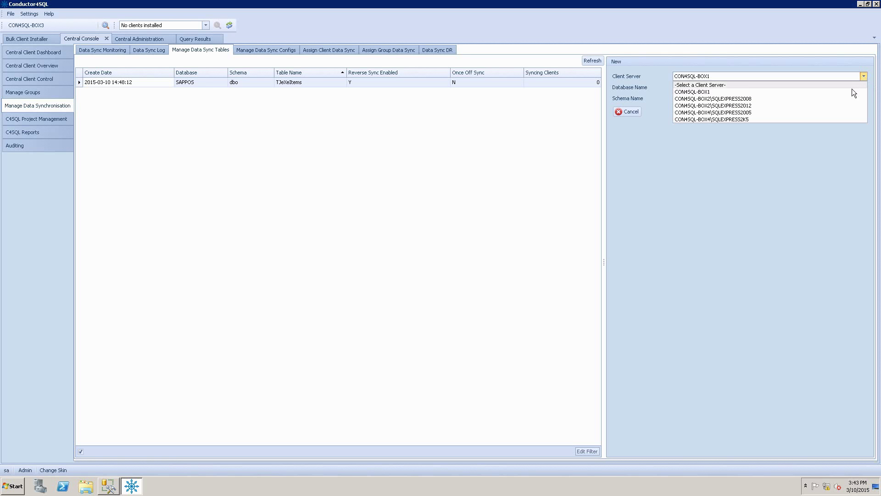
{"action": "left_click", "coordinate": [850, 93]}
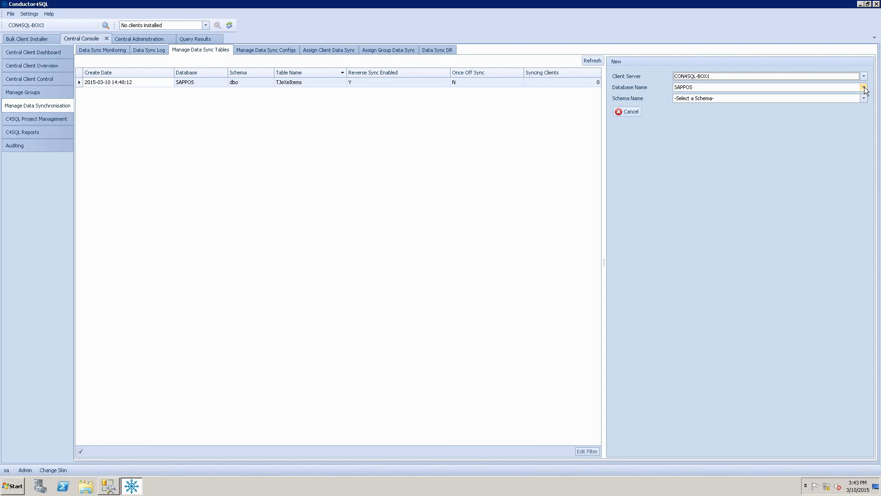
{"action": "left_click", "coordinate": [864, 88]}
{"action": "left_click", "coordinate": [834, 110]}
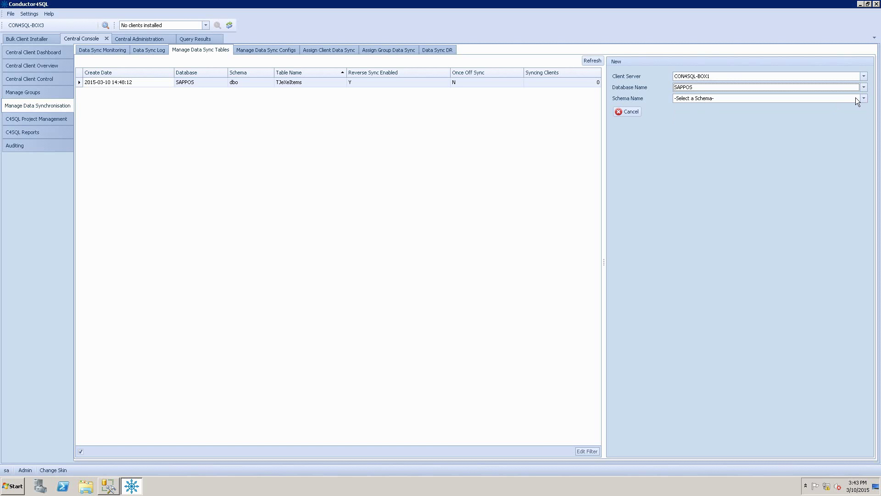
{"action": "left_click", "coordinate": [863, 98]}
{"action": "left_click", "coordinate": [853, 114]}
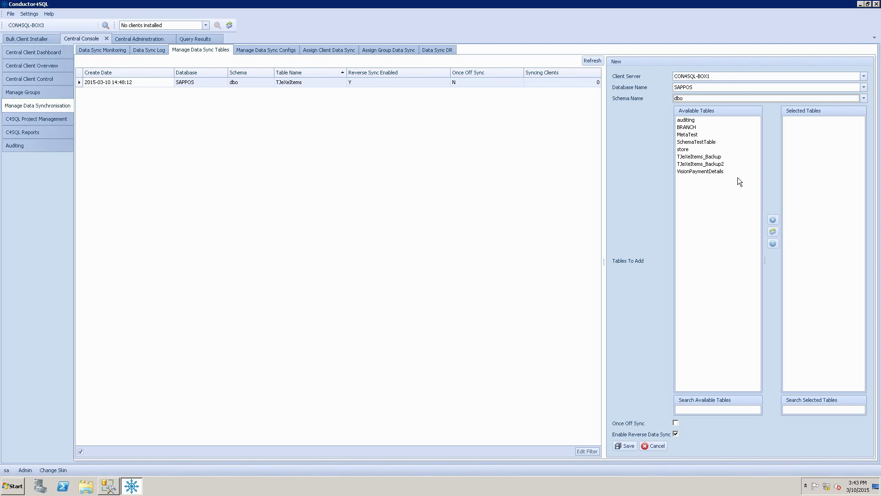
Step: Add the VisionPaymentDetails table to the selected tables, save it as a data sync table and close the progress report
{"action": "double_click", "coordinate": [707, 172]}
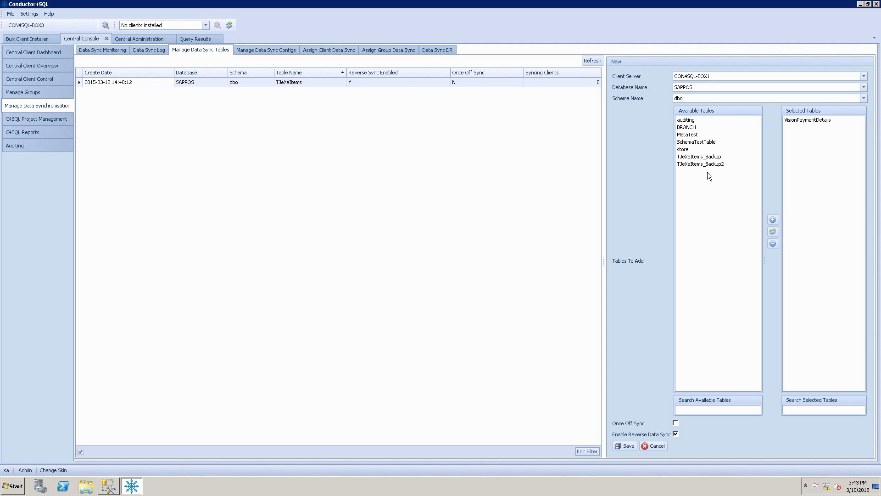
{"action": "left_click", "coordinate": [627, 445]}
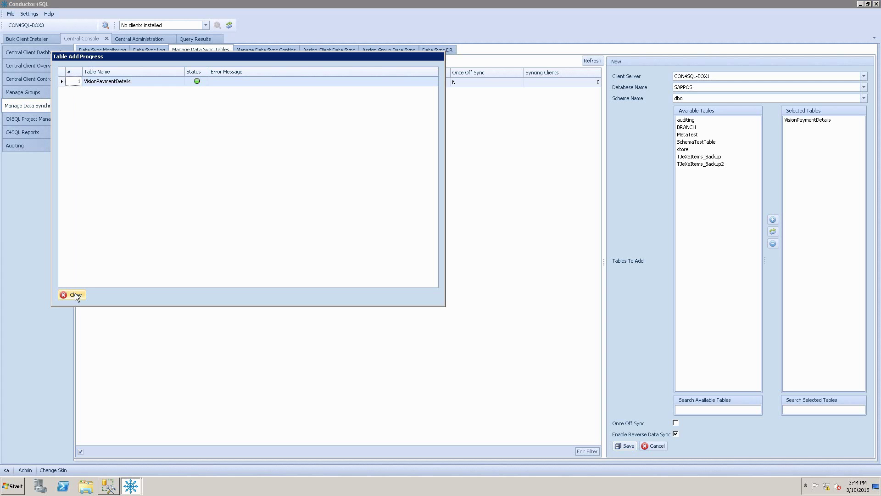
{"action": "left_click", "coordinate": [75, 295]}
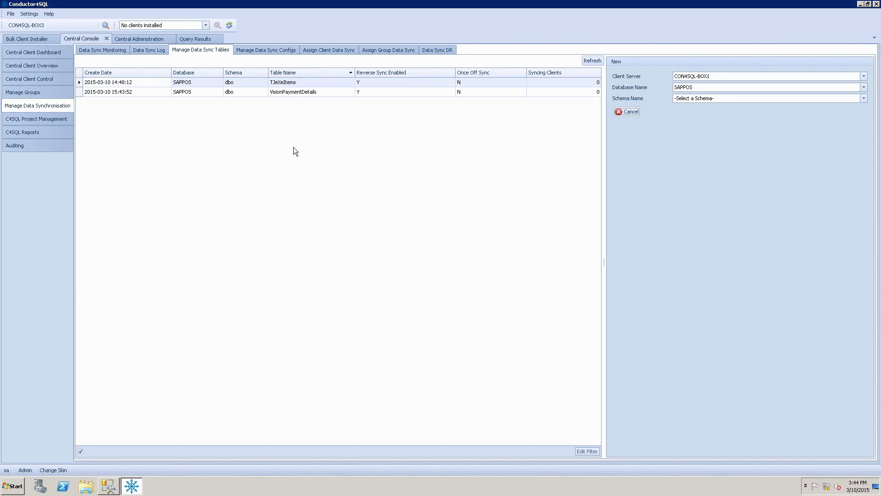
Step: Create a data sync config named "SAPPOS Tables" with the description "SAPPOS TAbles"
{"action": "left_click", "coordinate": [276, 50]}
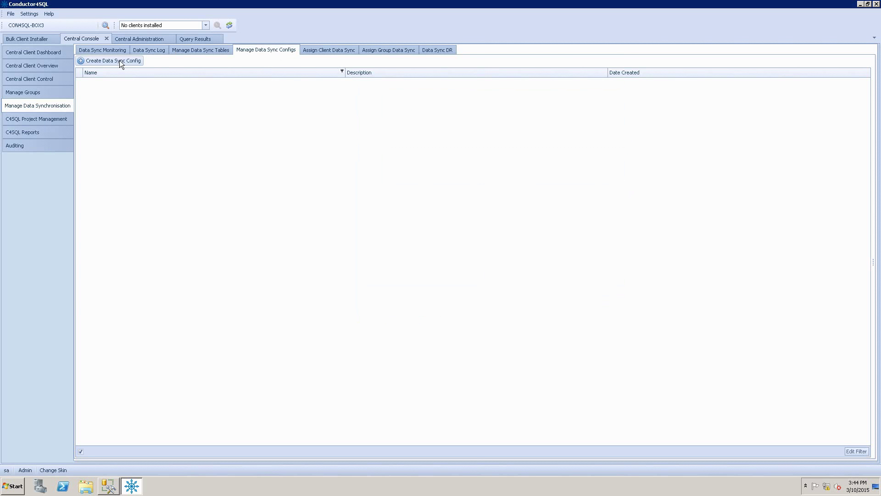
{"action": "left_click", "coordinate": [119, 61]}
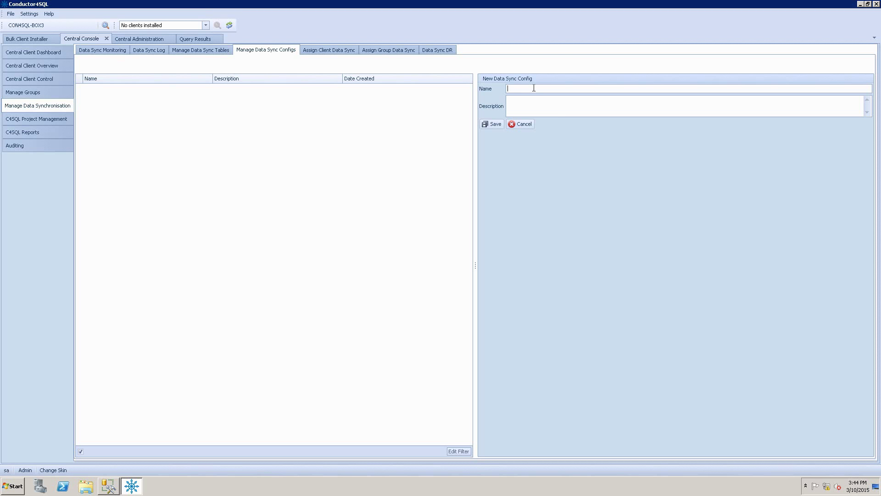
{"action": "type", "text": "SAPPOS TablesSAPPOS TAbles"}
{"action": "left_click", "coordinate": [497, 126]}
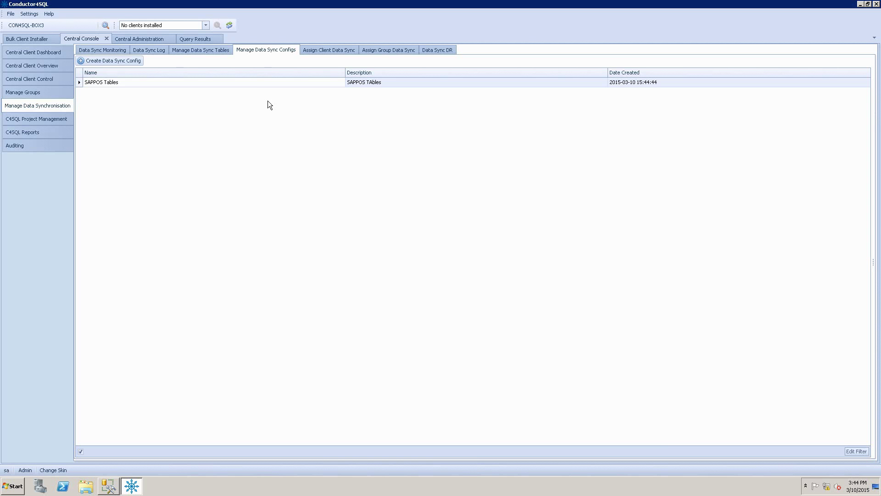
Step: Add SAPPOS.dbo.TJeXeItems and SAPPOS.dbo.VisionPaymentDetails to the SAPPOS Tables config and save it
{"action": "left_click", "coordinate": [254, 84]}
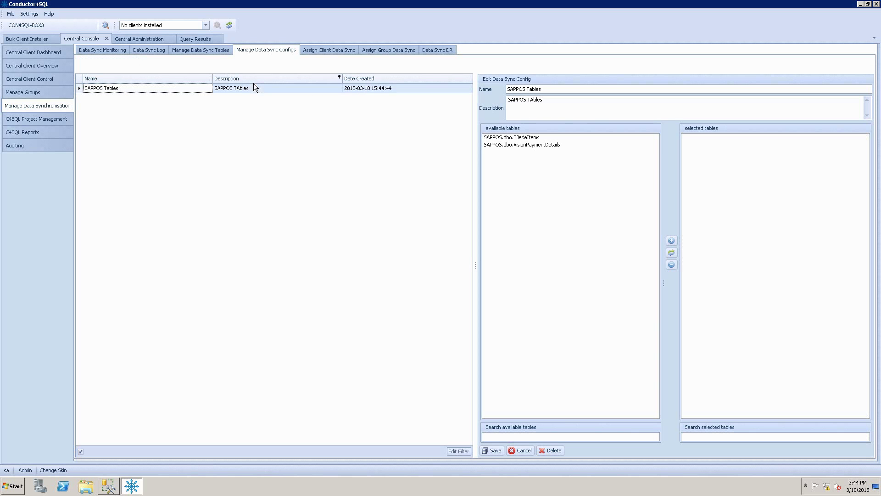
{"action": "left_click", "coordinate": [523, 139]}
{"action": "left_click", "coordinate": [523, 144]}
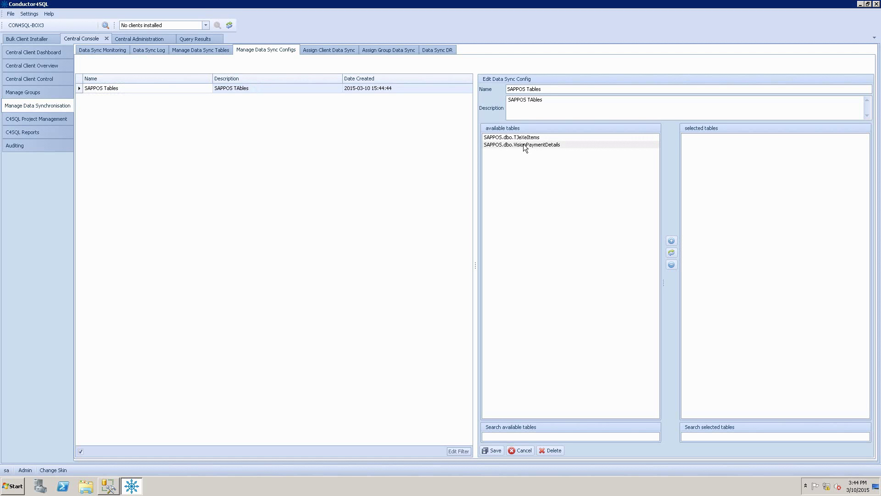
{"action": "left_click", "coordinate": [528, 139]}
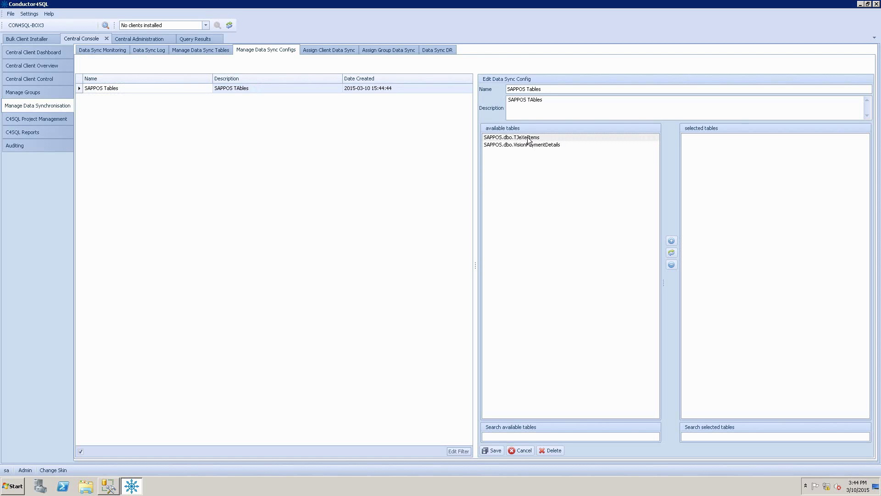
{"action": "double_click", "coordinate": [528, 137]}
{"action": "double_click", "coordinate": [528, 138]}
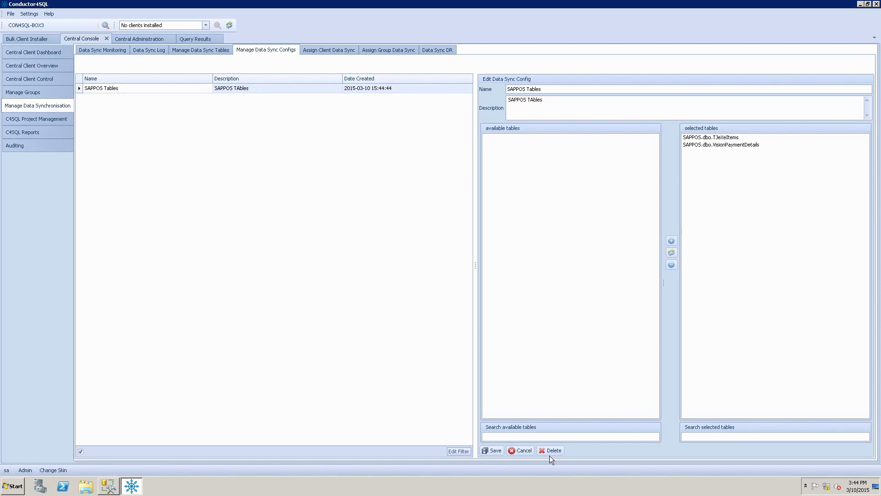
{"action": "left_click", "coordinate": [495, 450]}
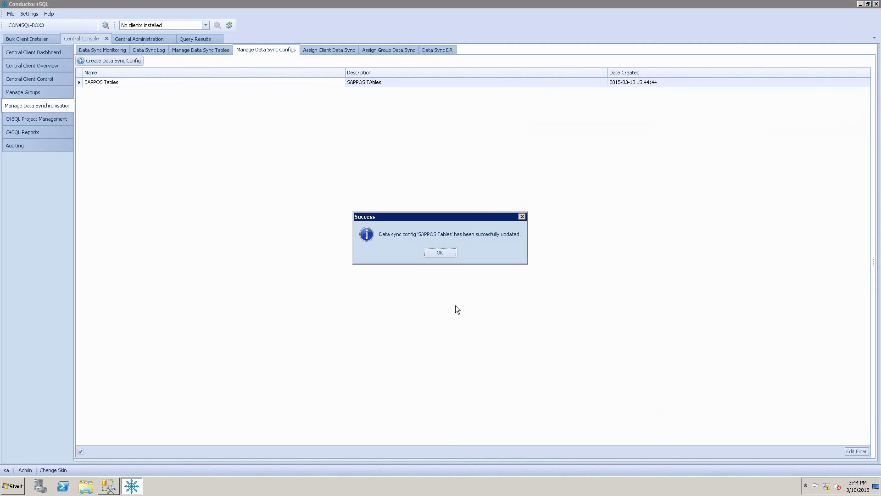
{"action": "left_click", "coordinate": [440, 250]}
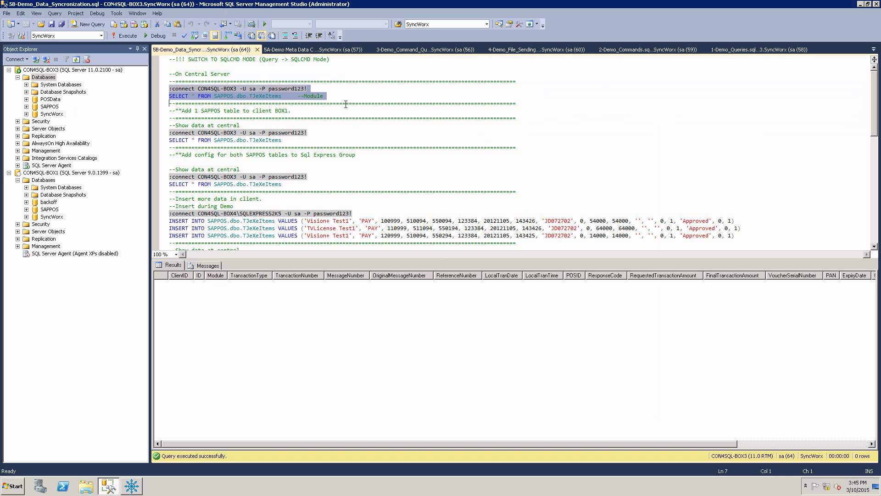
Step: In SQL Server Management Studio, select the first CON4SQL-BOX3 connect line together with its TJeXeItems SELECT statement
{"action": "left_click", "coordinate": [341, 96]}
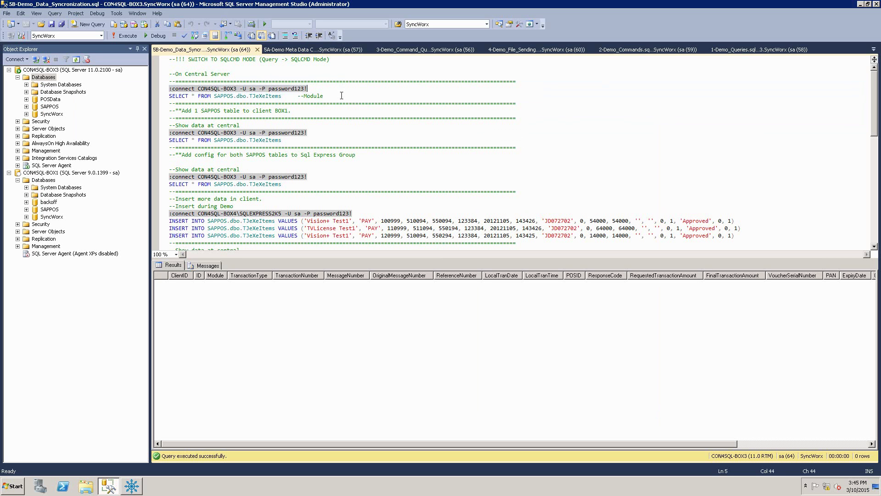
{"action": "key", "text": "Home"}
{"action": "key", "text": "shift+Down"}
{"action": "key", "text": "shift+Down"}
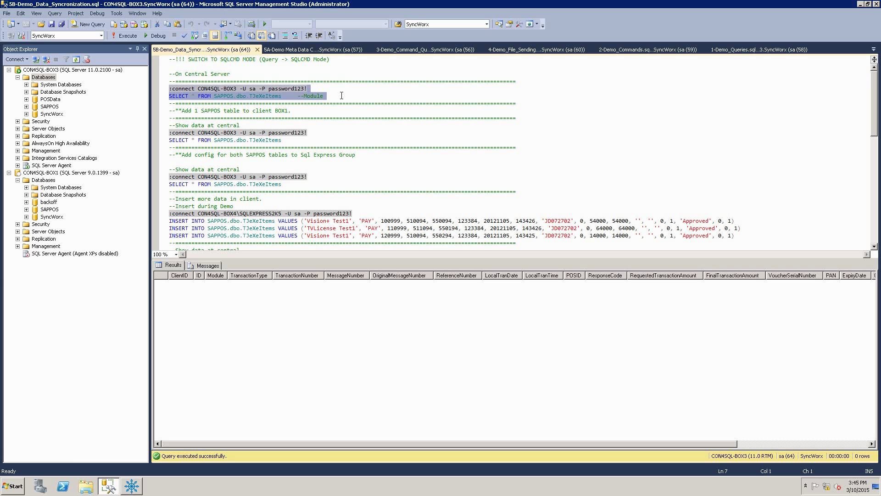
Step: Switch back to Conductor4SQL and review the installed clients in the central client overview
{"action": "key", "text": "alt+Tab"}
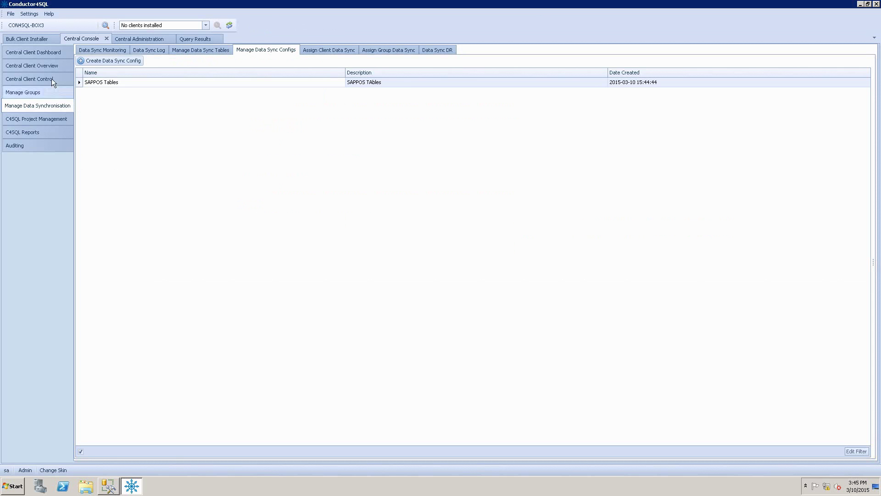
{"action": "left_click", "coordinate": [43, 65]}
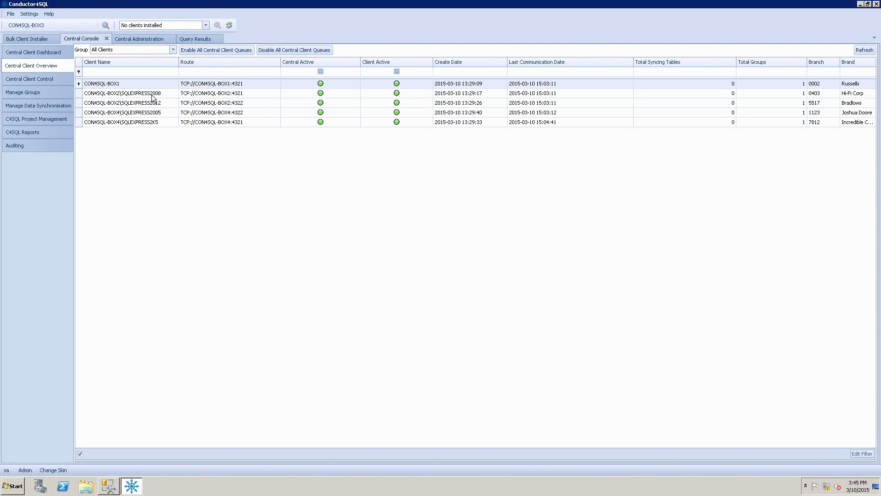
{"action": "key", "text": "alt+Tab"}
{"action": "key", "text": "alt+Tab"}
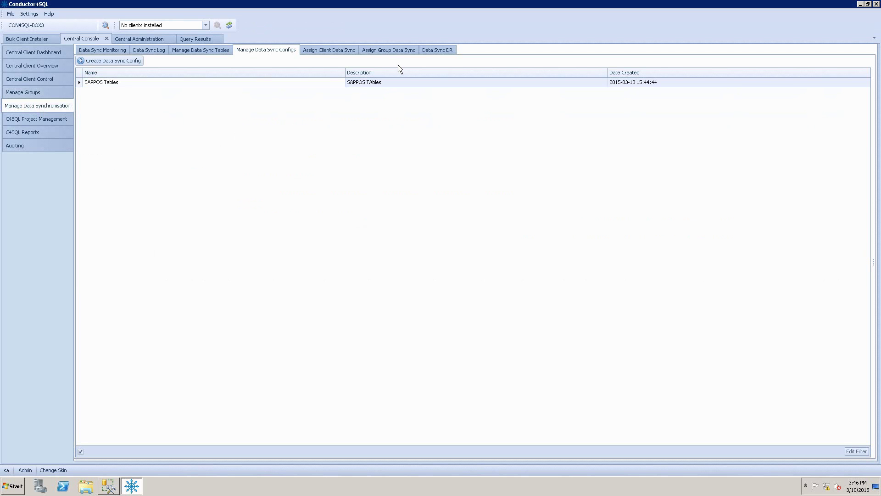
Step: Assign the SAPPOS.dbo.TJeXeItems table to client CON4SQL-BOX1, confirm the addition and start its data synchronisation
{"action": "left_click", "coordinate": [322, 52]}
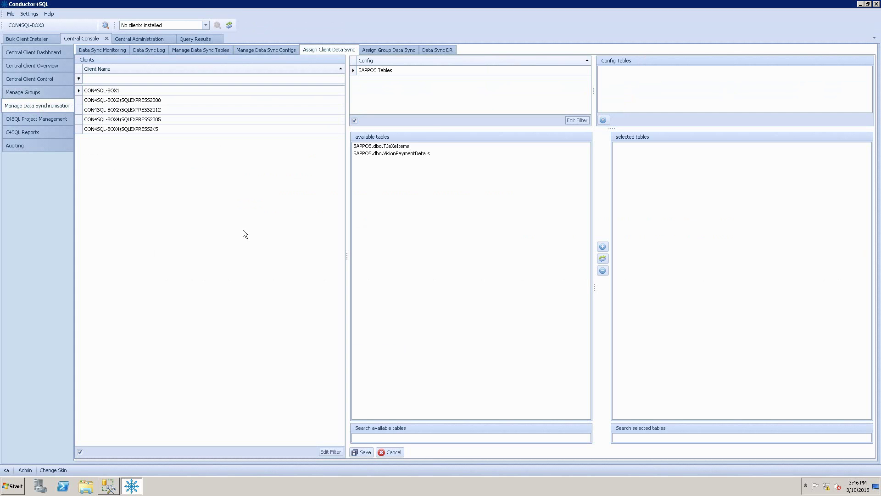
{"action": "left_click", "coordinate": [138, 91]}
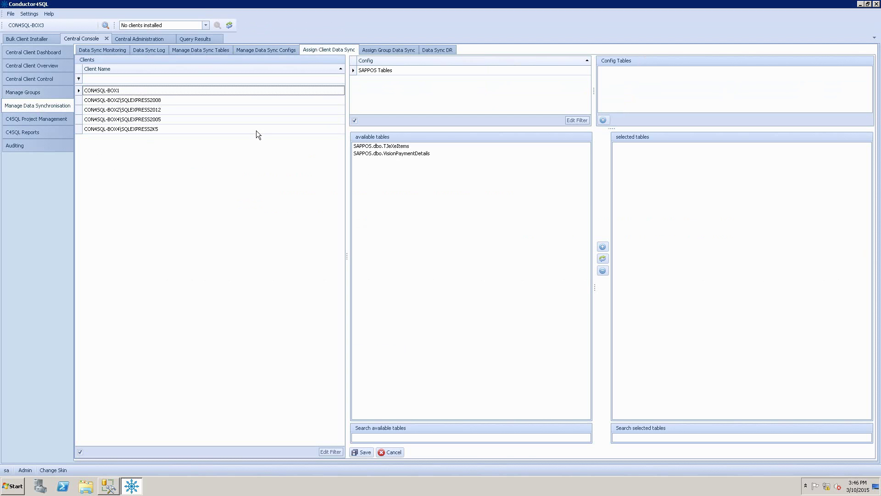
{"action": "left_click", "coordinate": [134, 100]}
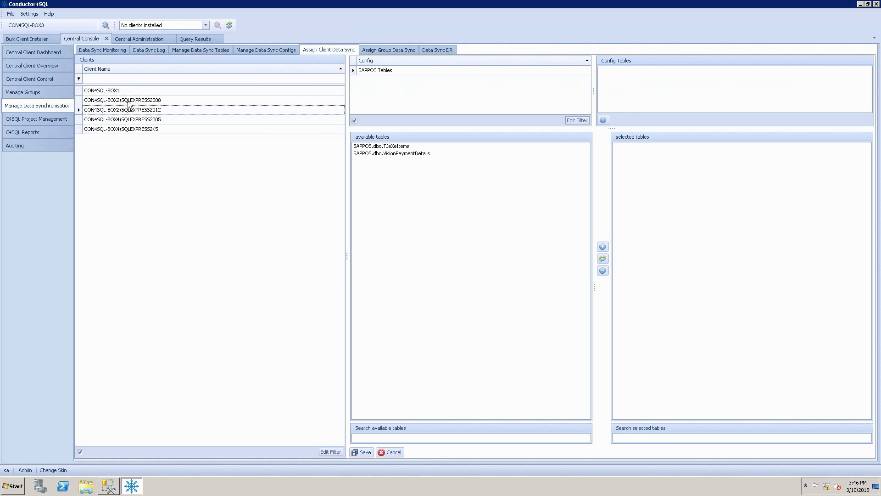
{"action": "left_click", "coordinate": [118, 93]}
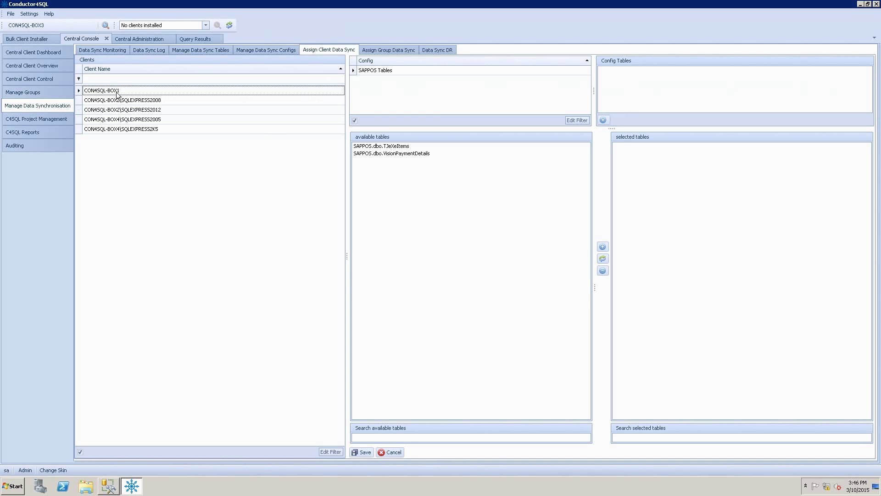
{"action": "double_click", "coordinate": [393, 147]}
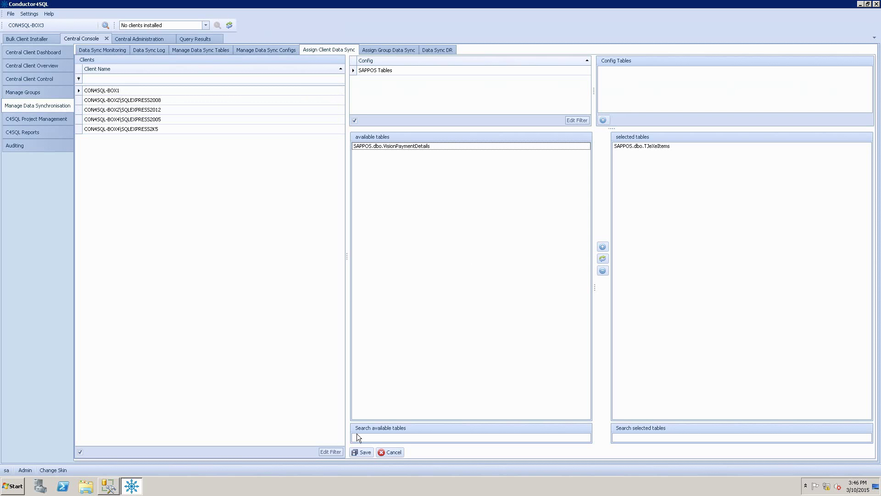
{"action": "left_click", "coordinate": [361, 453]}
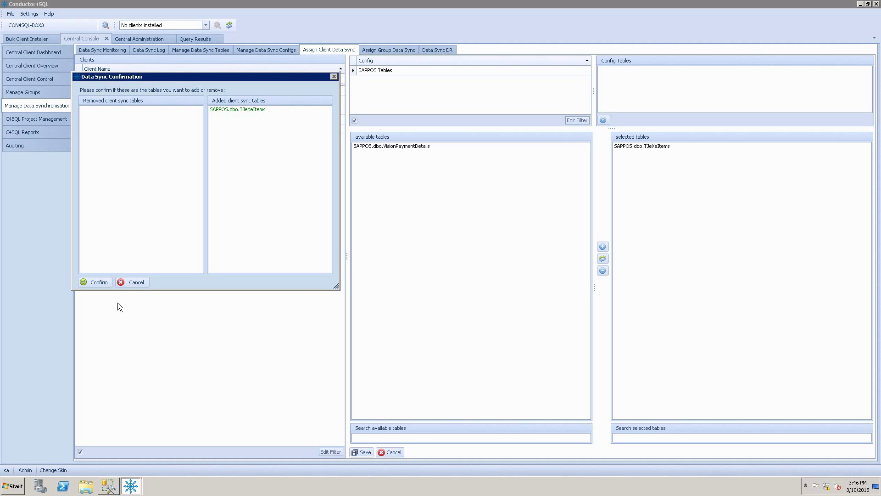
{"action": "left_click", "coordinate": [97, 283]}
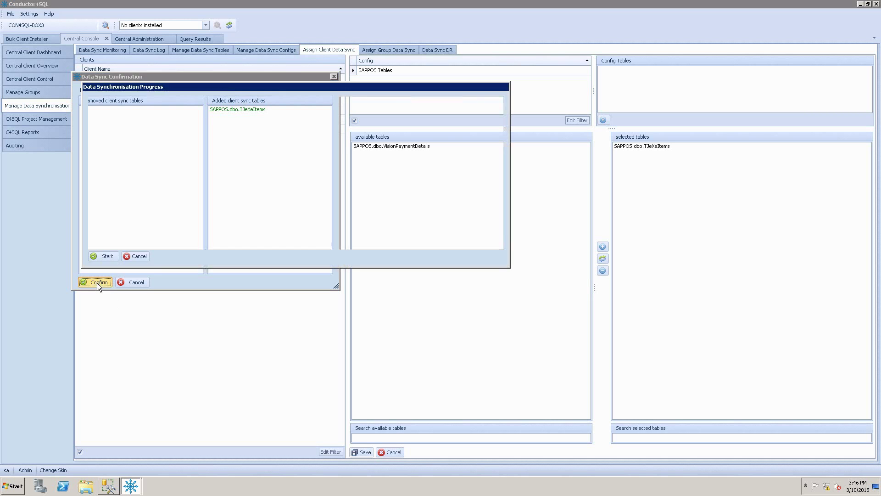
{"action": "left_click", "coordinate": [109, 257]}
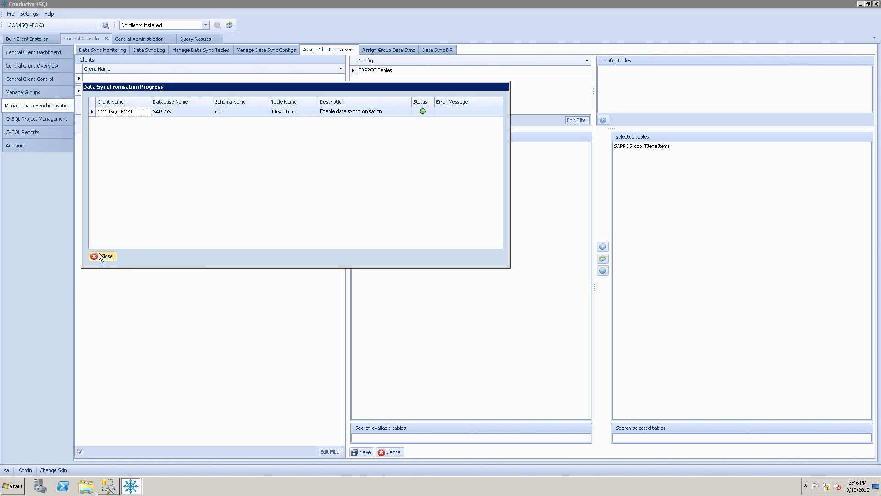
{"action": "left_click", "coordinate": [103, 255]}
Step: Switch to SQL Server Management Studio, run the selected TJeXeItems query on CON4SQL-BOX3 and examine the ClientID column
{"action": "key", "text": "alt+Tab"}
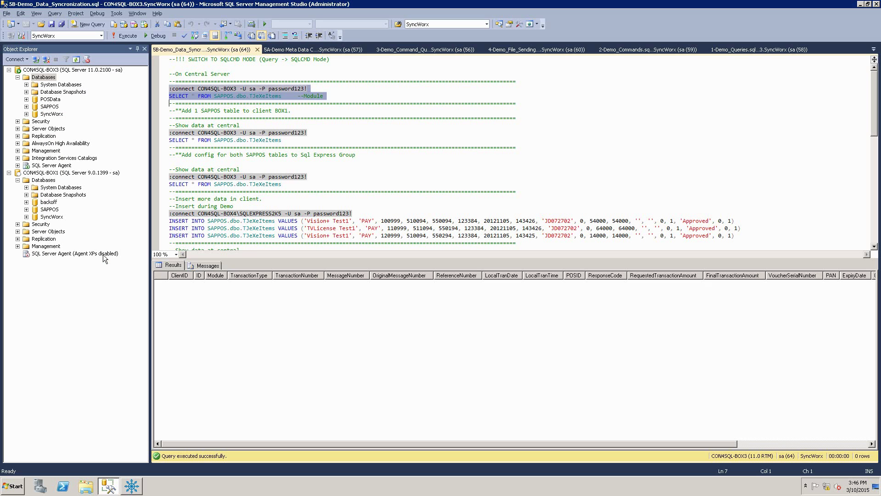
{"action": "key", "text": "shift+Down"}
{"action": "key", "text": "shift+Down"}
{"action": "key", "text": "F5"}
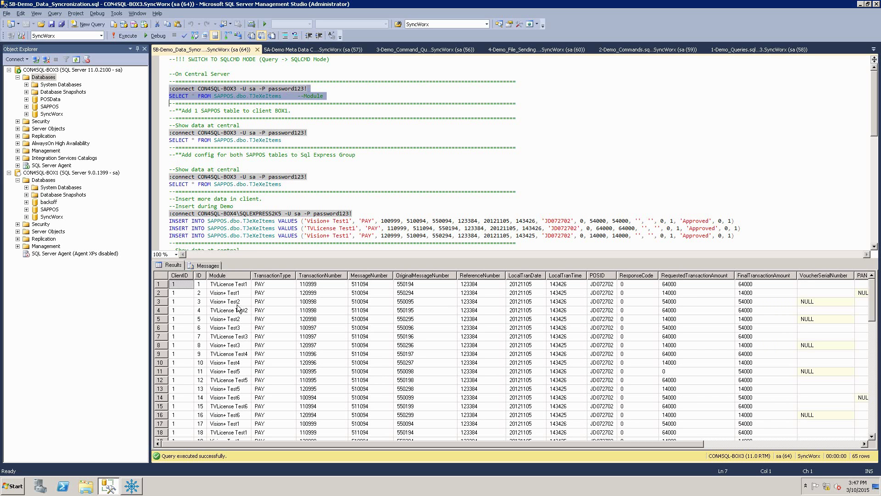
{"action": "left_click", "coordinate": [184, 278]}
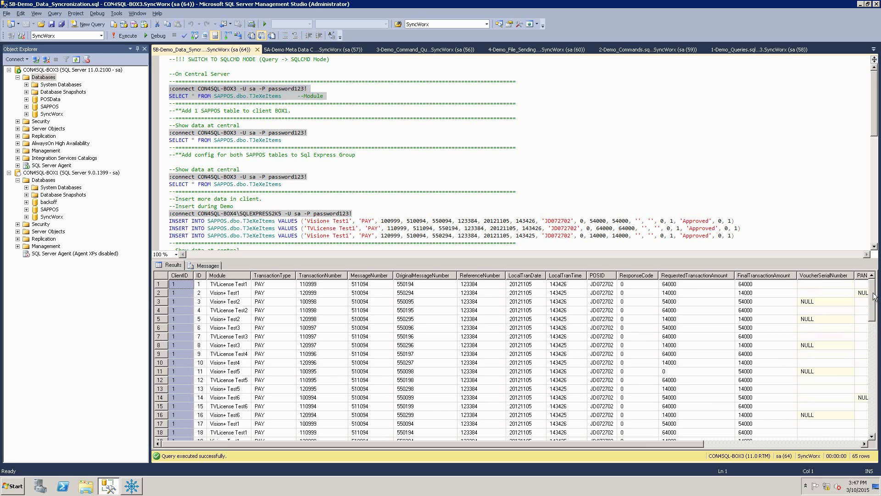
{"action": "left_click", "coordinate": [182, 303]}
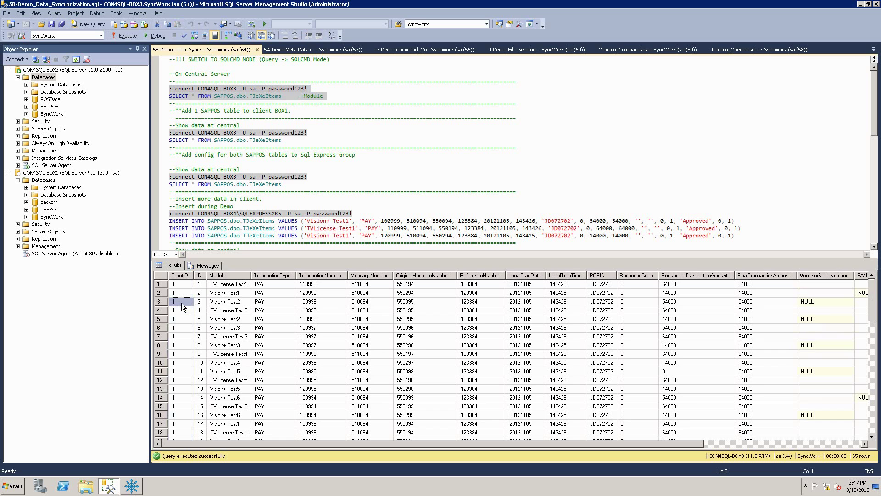
Step: Examine the Module values in the TJeXeItems query results, then return to the query script
{"action": "left_click", "coordinate": [213, 311]}
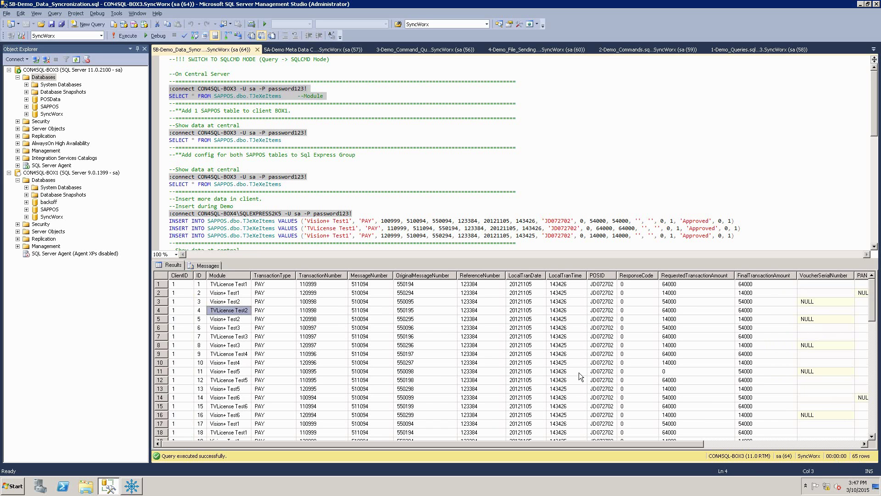
{"action": "left_click", "coordinate": [324, 142]}
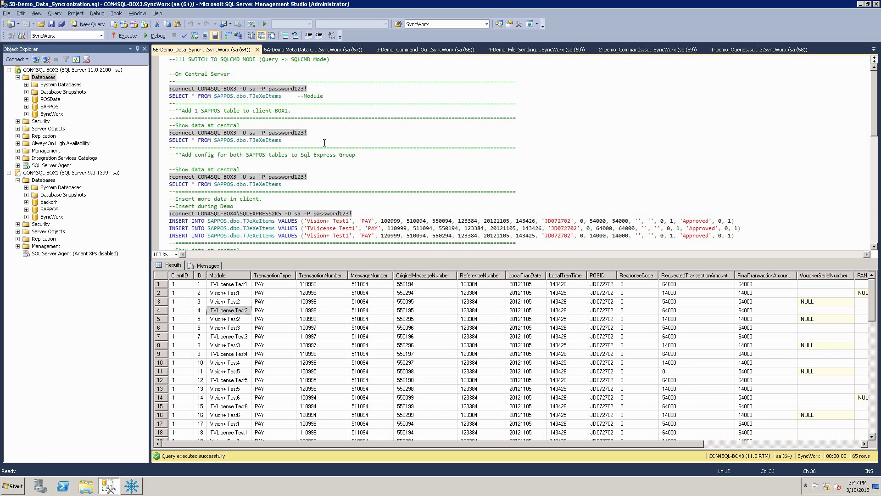
Step: Switch to Conductor4SQL, remove SAPPOS.dbo.VisionPaymentDetails from the SAPPOS Tables data sync config and save the change
{"action": "key", "text": "alt+Tab"}
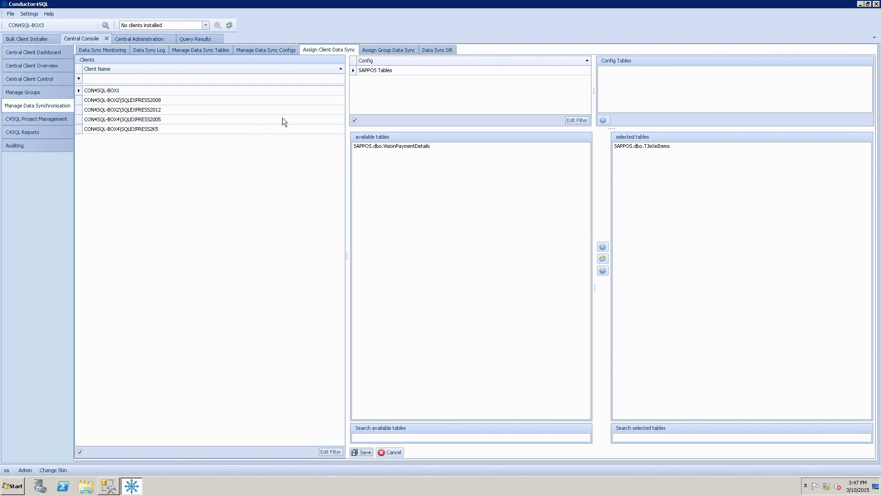
{"action": "left_click", "coordinate": [397, 52]}
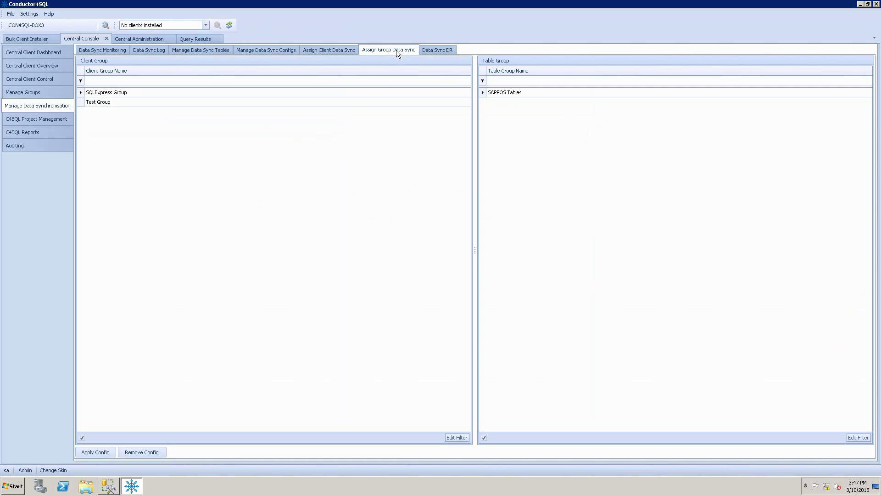
{"action": "left_click", "coordinate": [284, 52]}
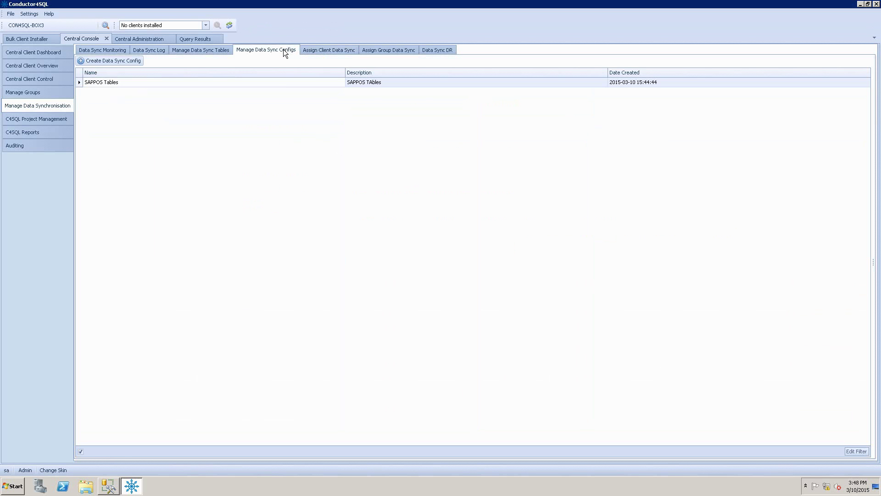
{"action": "left_click", "coordinate": [273, 81]}
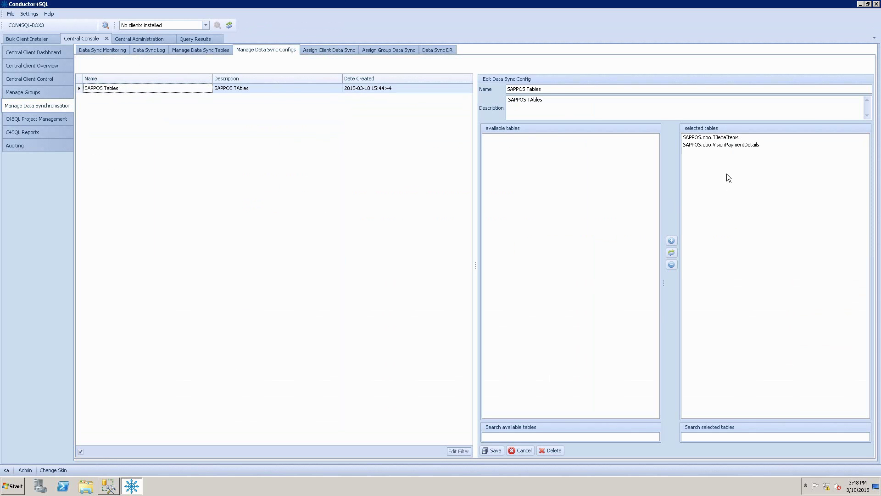
{"action": "double_click", "coordinate": [729, 145]}
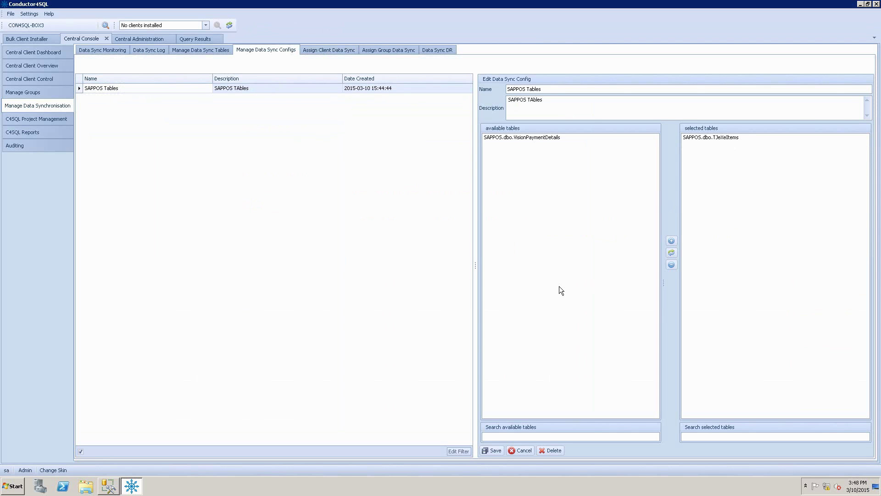
{"action": "left_click", "coordinate": [496, 450]}
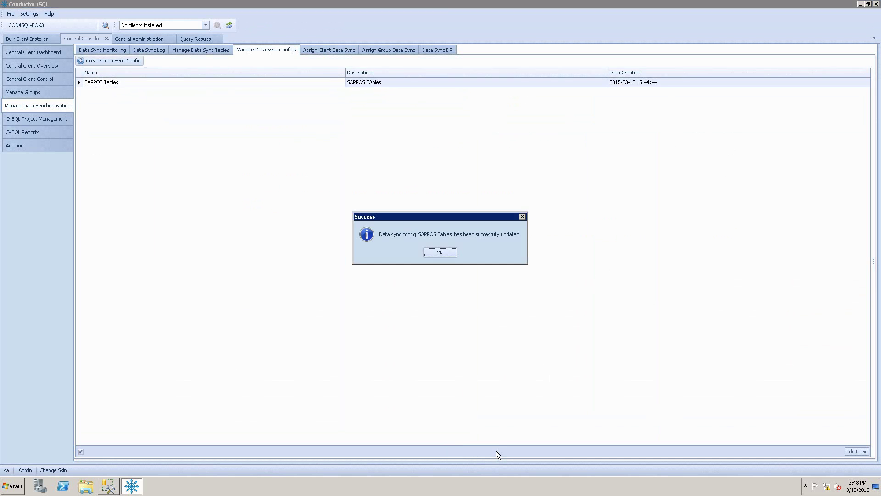
{"action": "left_click", "coordinate": [441, 252]}
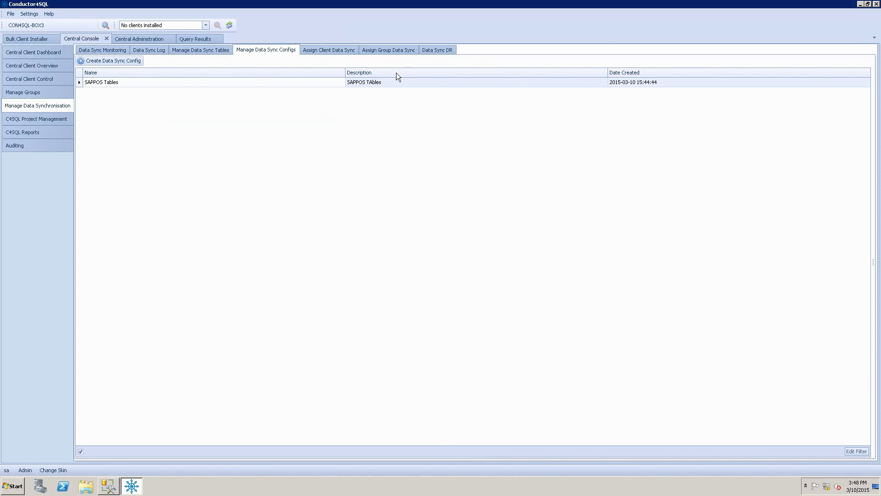
Step: Apply the SAPPOS Tables config to the SQLExpress Group, start the data synchronisation for its clients and close the progress window
{"action": "left_click", "coordinate": [393, 50]}
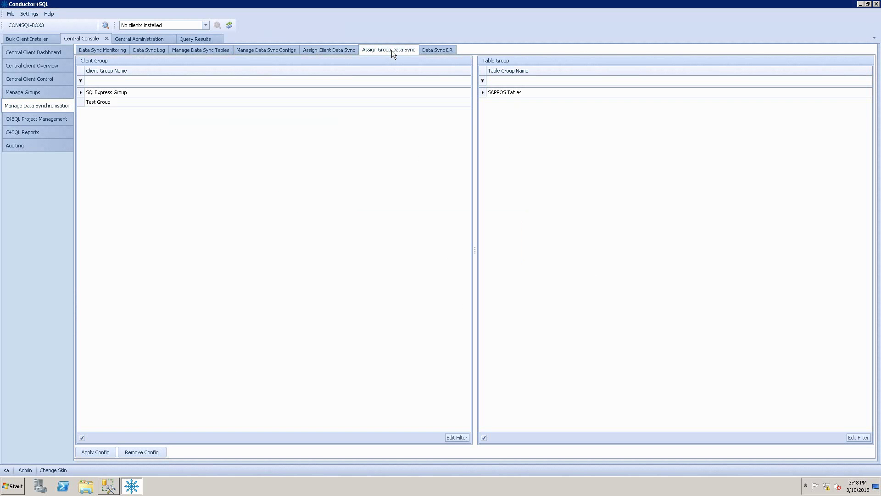
{"action": "left_click", "coordinate": [120, 93]}
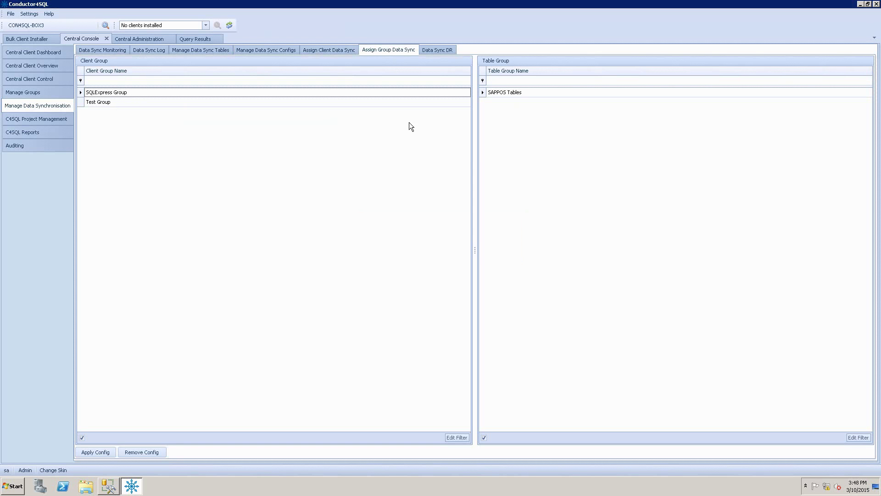
{"action": "left_click", "coordinate": [536, 93]}
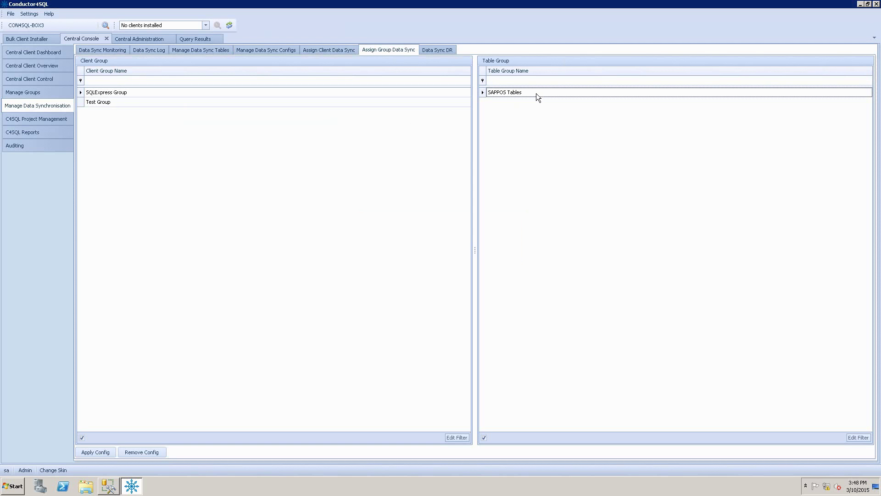
{"action": "left_click", "coordinate": [453, 94]}
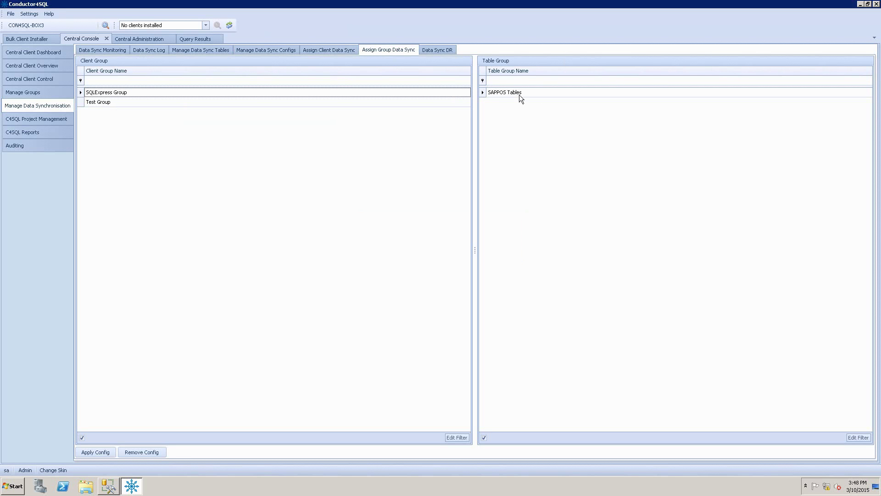
{"action": "left_click", "coordinate": [519, 95]}
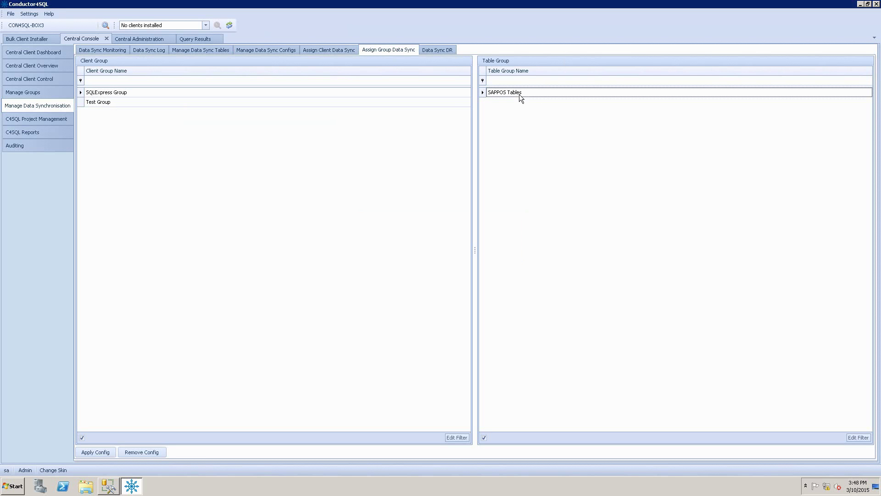
{"action": "left_click", "coordinate": [92, 451]}
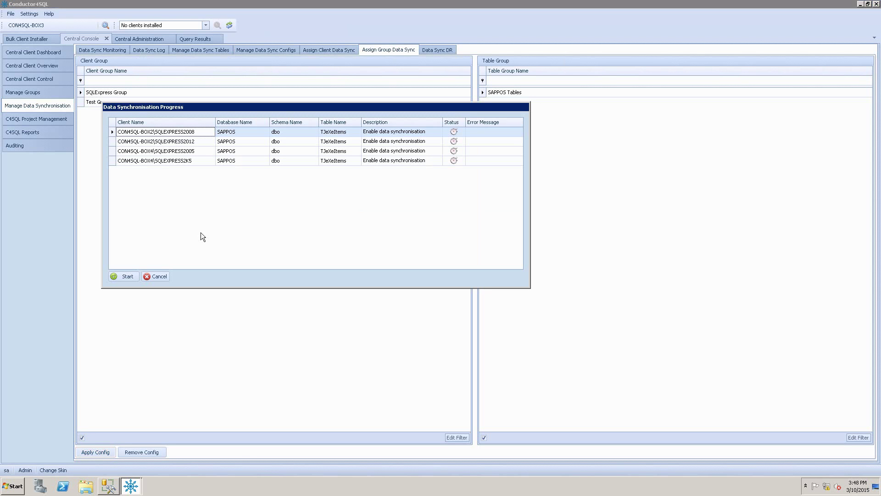
{"action": "left_click", "coordinate": [137, 275]}
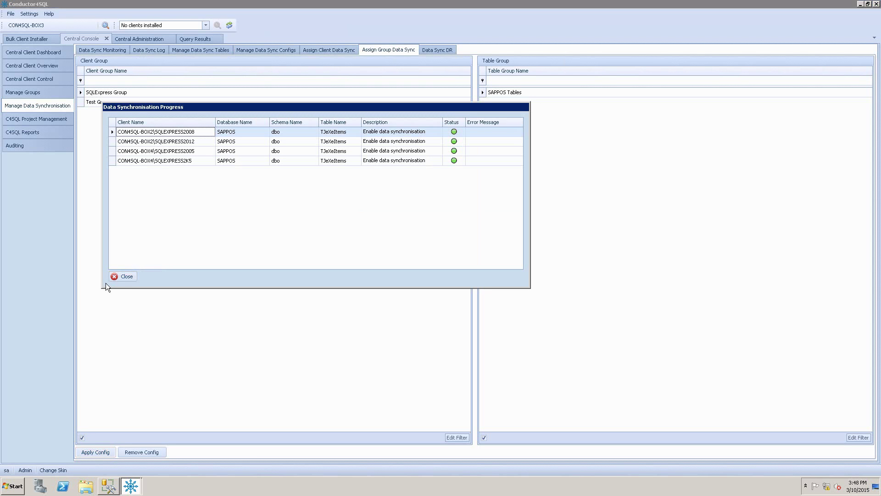
{"action": "left_click", "coordinate": [122, 277]}
Step: Switch to SQL Server Management Studio and rerun the first TJeXeItems query on CON4SQL-BOX3, including its connect line
{"action": "key", "text": "alt+Tab"}
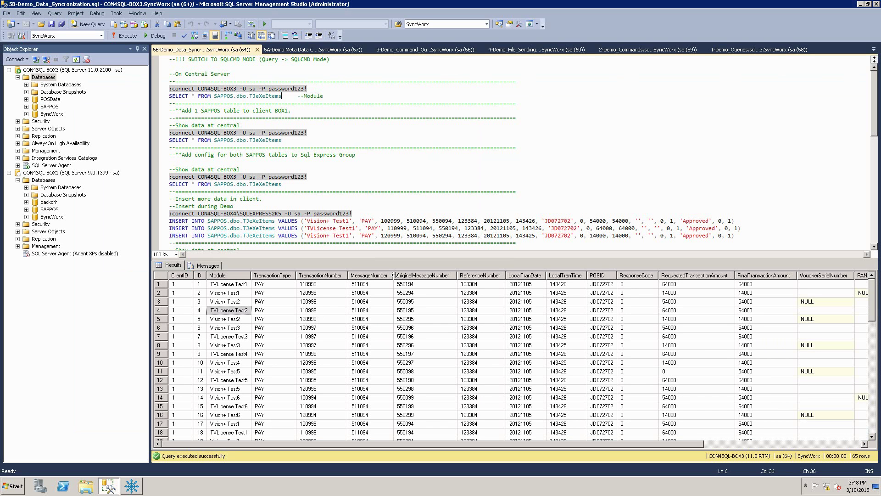
{"action": "key", "text": "shift+End"}
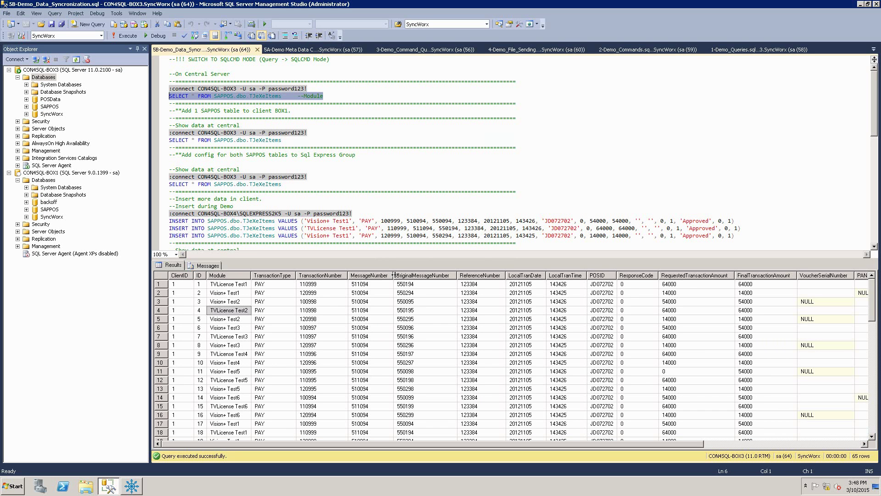
{"action": "key", "text": "shift+Up"}
{"action": "key", "text": "F5"}
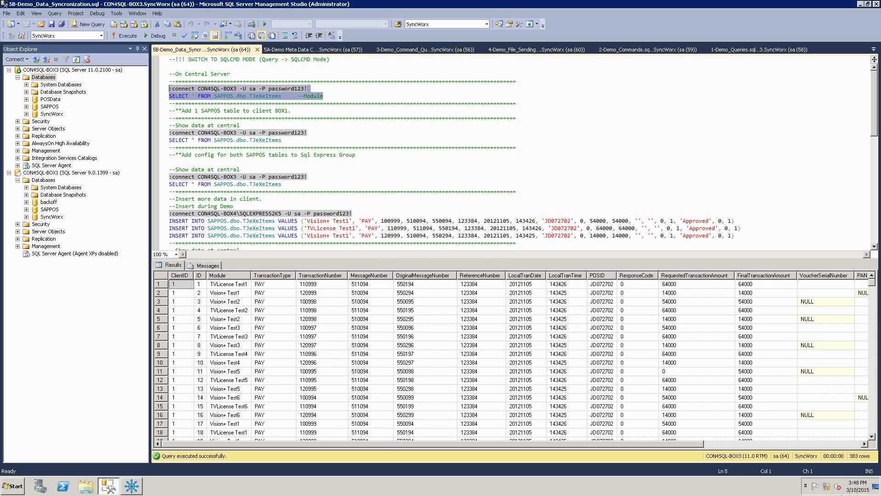
{"action": "key", "text": "F5"}
Step: Select the CON4SQL-BOX3 connect line and TJeXeItems query below the comment about adding the config to the Sql Express Group
{"action": "key", "text": "Down"}
{"action": "key", "text": "Down"}
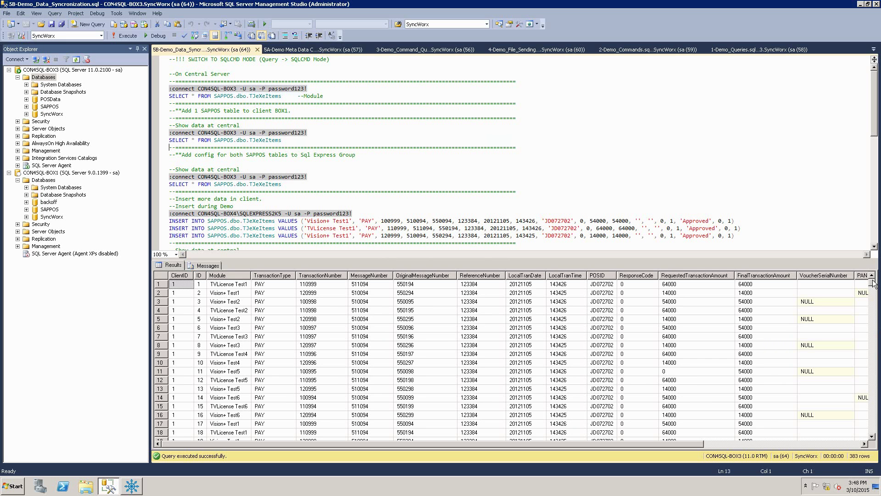
{"action": "key", "text": "Up"}
{"action": "key", "text": "shift+Down"}
{"action": "key", "text": "shift+Down"}
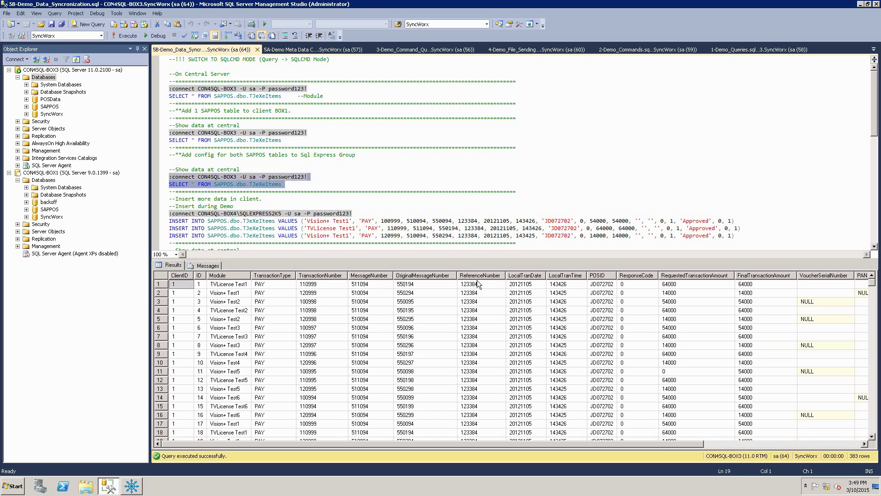
Step: Run the three TJeXeItems INSERT statements on client CON4SQL-BOX4\SQLEXPRESS2K5 together with their connect line
{"action": "left_click", "coordinate": [285, 206]}
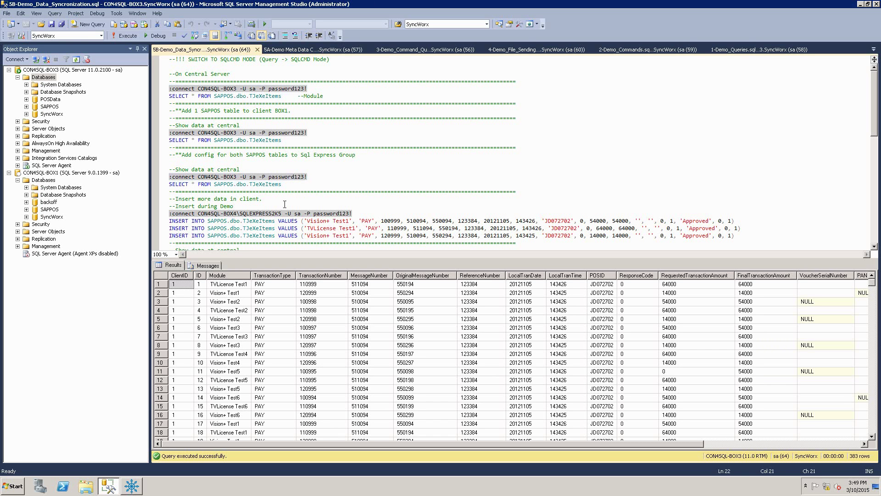
{"action": "key", "text": "Home"}
{"action": "key", "text": "shift+Down"}
{"action": "key", "text": "shift+Down"}
{"action": "key", "text": "shift+Down"}
{"action": "key", "text": "shift+Down"}
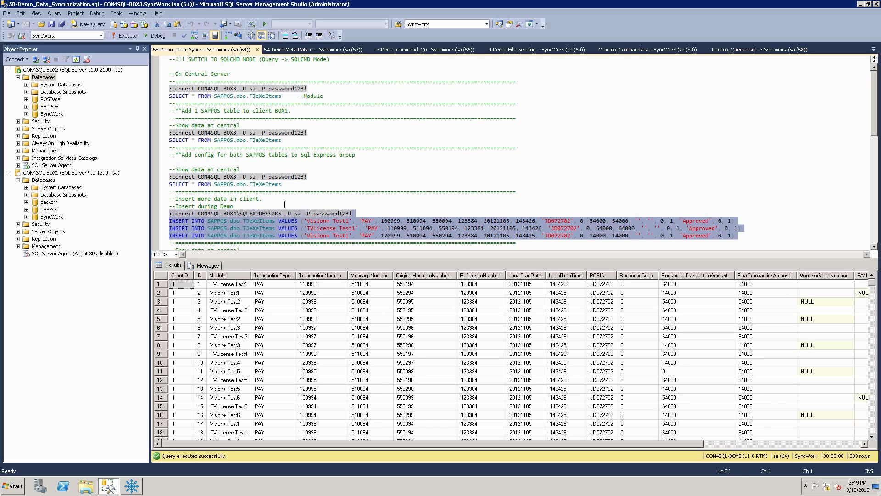
{"action": "key", "text": "F5"}
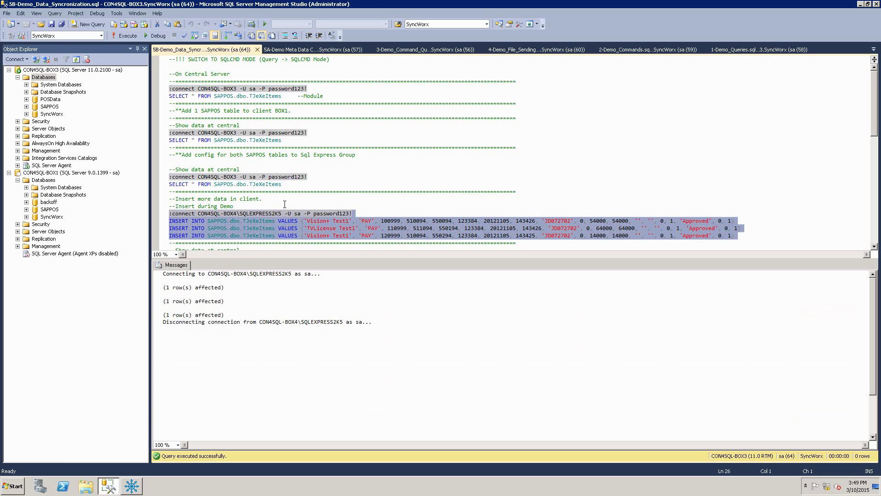
Step: Run the central TJeXeItems query on CON4SQL-BOX3 that follows the INSERT statements
{"action": "key", "text": "Down"}
{"action": "key", "text": "Down"}
{"action": "key", "text": "Down"}
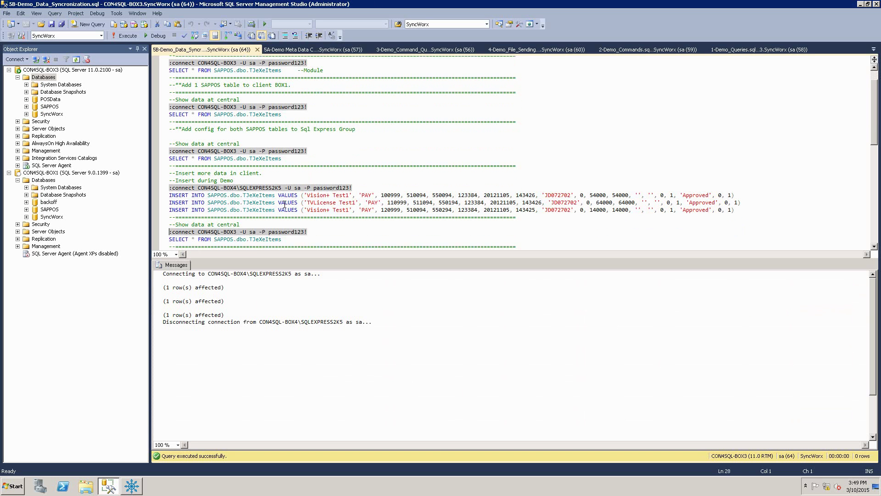
{"action": "key", "text": "shift+Down"}
{"action": "key", "text": "shift+Down"}
{"action": "key", "text": "F5"}
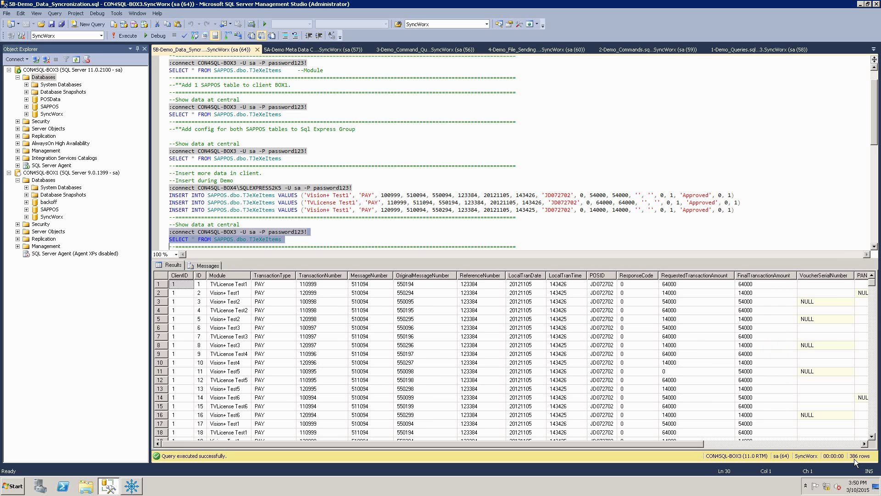
Step: Run the query that shows only the TJeXeItems rows where ClientID = 1
{"action": "key", "text": "Down"}
{"action": "key", "text": "Down"}
{"action": "key", "text": "Down"}
{"action": "key", "text": "Down"}
{"action": "key", "text": "Down"}
{"action": "key", "text": "Down"}
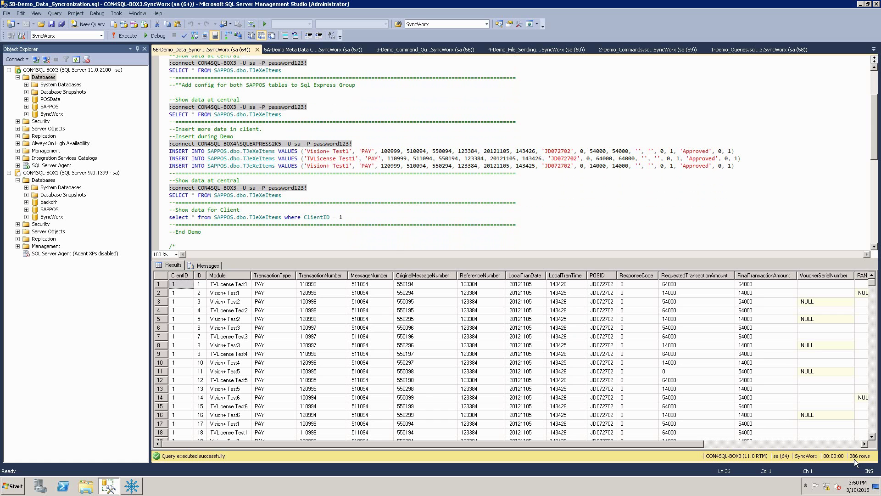
{"action": "left_click", "coordinate": [350, 215]}
{"action": "left_click_drag", "start_coordinate": [350, 215], "coordinate": [167, 216]}
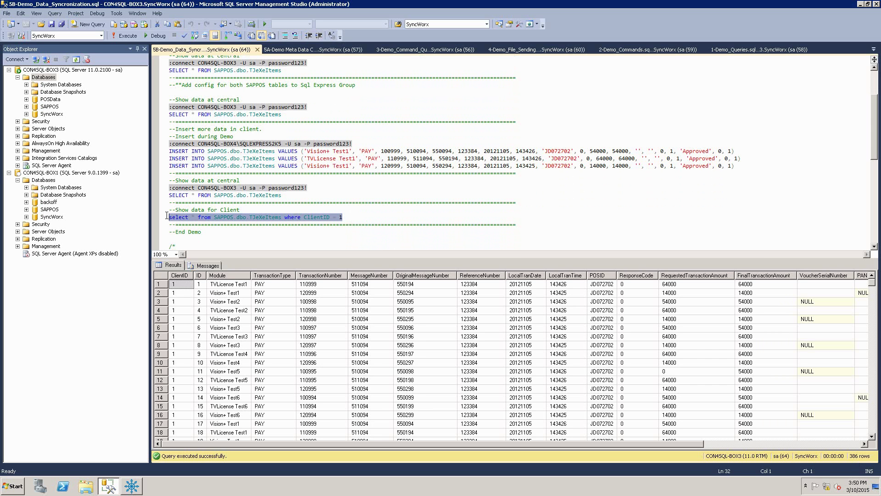
{"action": "key", "text": "F5"}
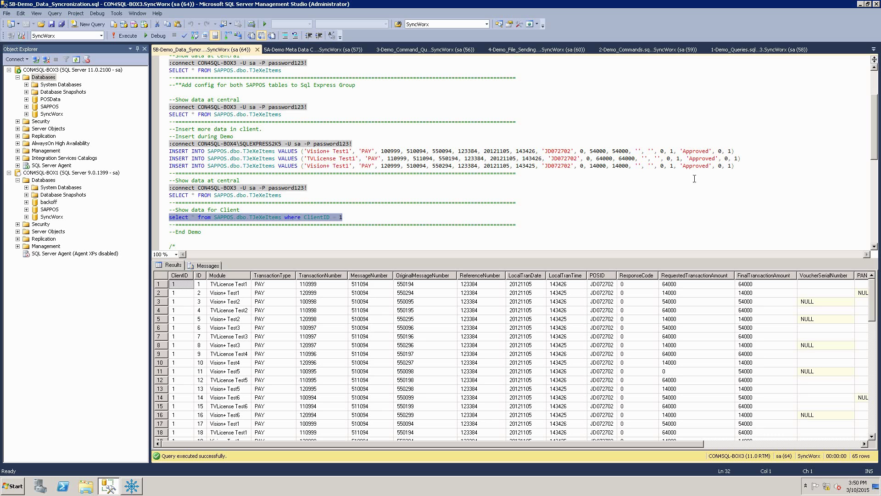
Step: Switch back to Conductor4SQL and view the list of data sync configs
{"action": "key", "text": "alt+Tab"}
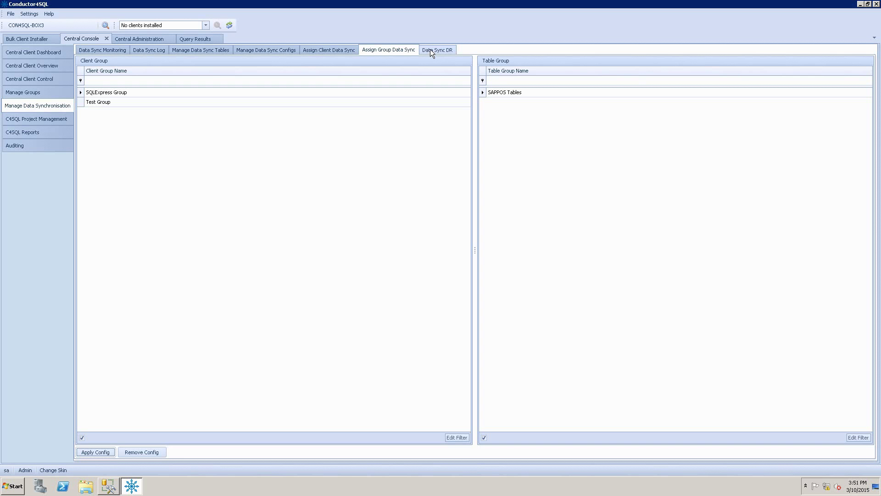
{"action": "left_click", "coordinate": [247, 50]}
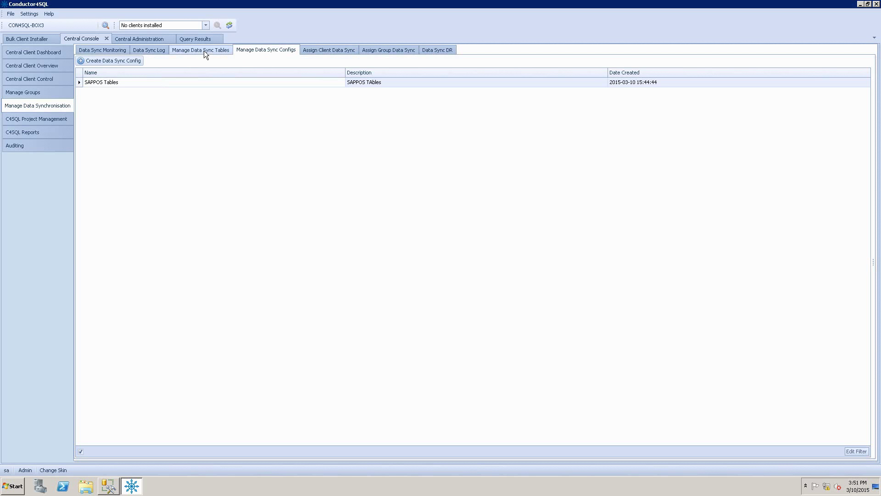